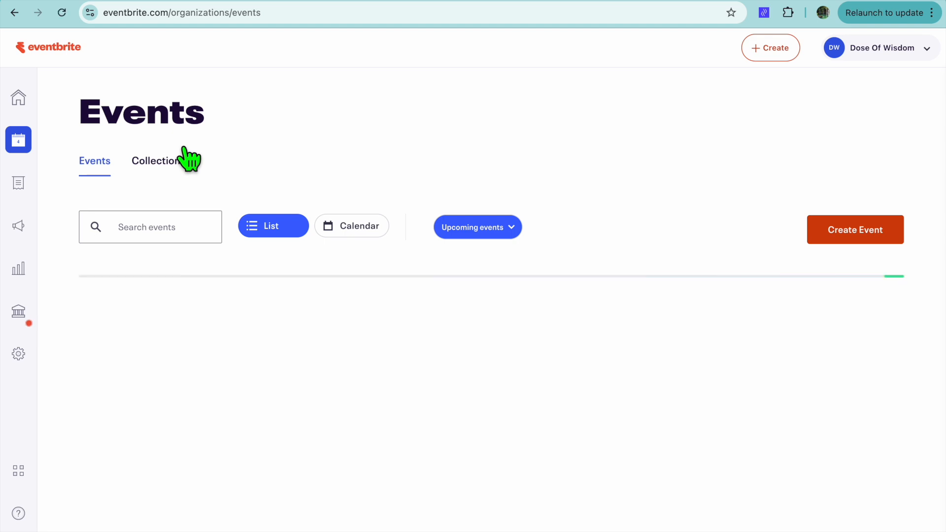
Start a new event from scratch and upload the "fub CREATE NEW LEAD SOURCE" PNG from Downloads as its cover image.
left_click(840, 231)
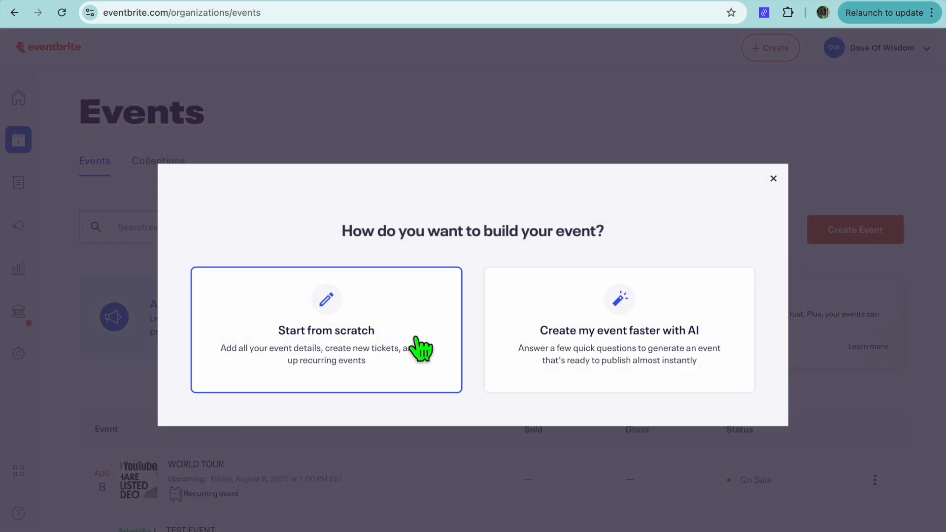
left_click(374, 340)
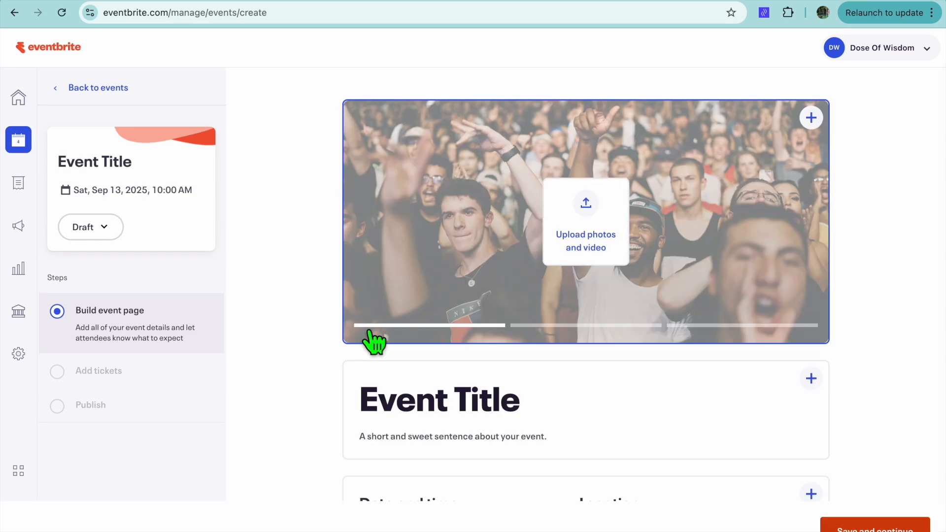
left_click(571, 231)
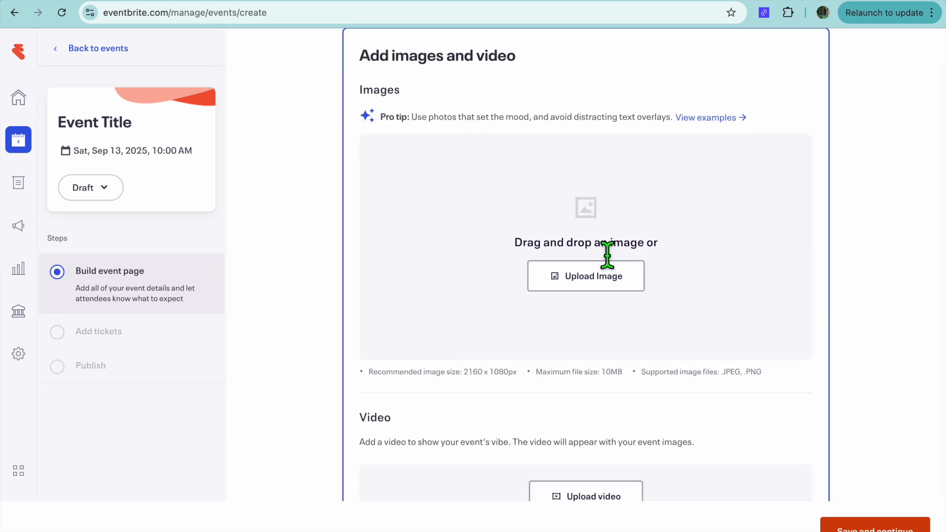
left_click(606, 281)
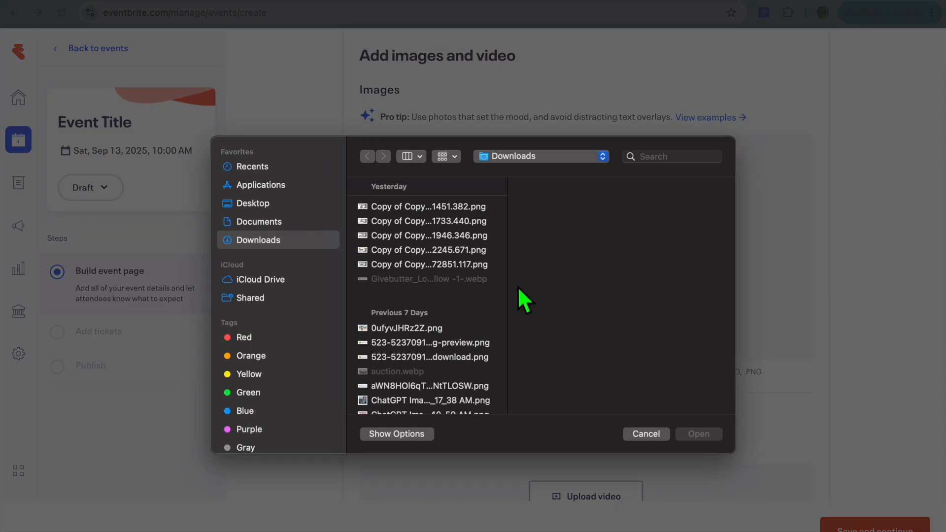
scroll(472, 304, "down", 10)
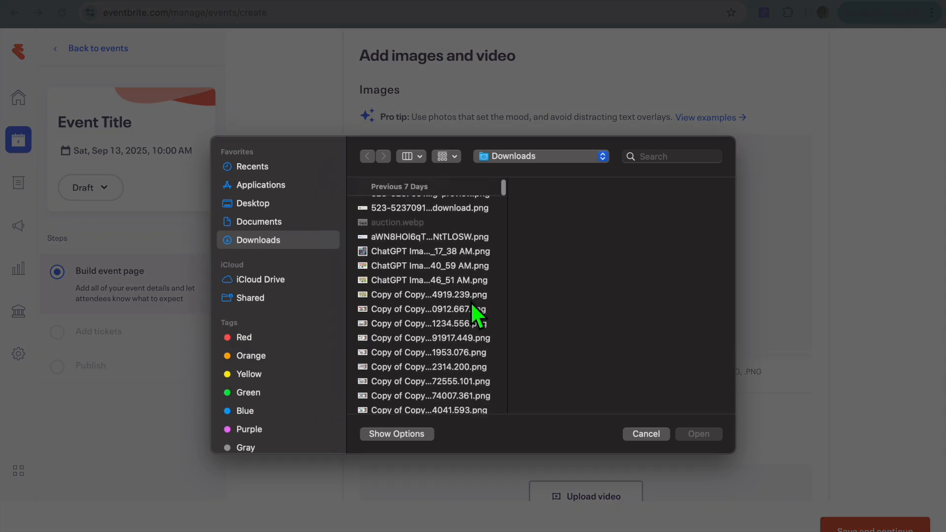
left_click(456, 370)
left_click(699, 435)
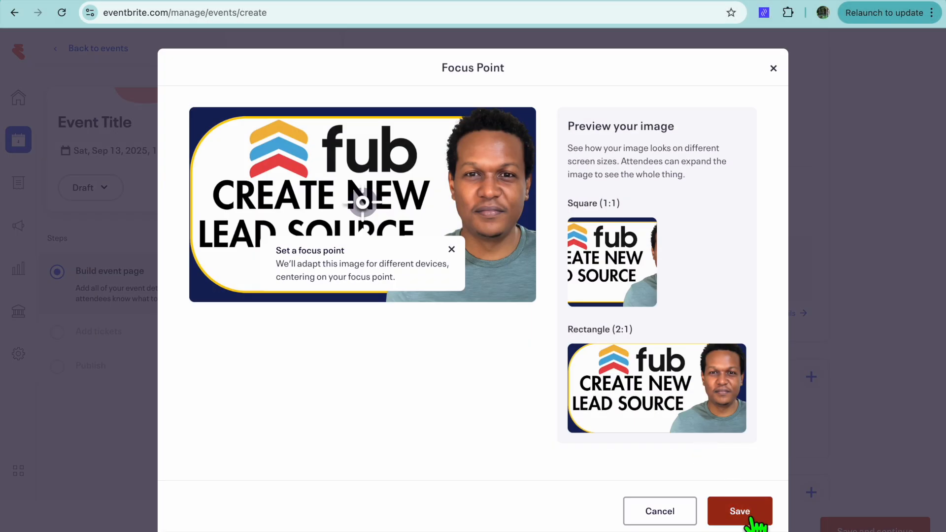
left_click(749, 517)
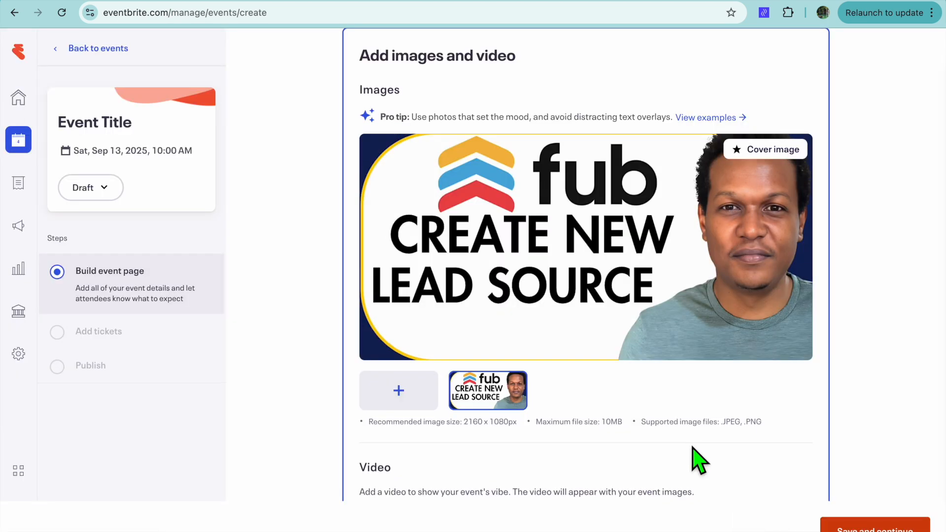
Enter TEST EVENT as both the event title and the summary in the event overview.
scroll(693, 447, "down", 10)
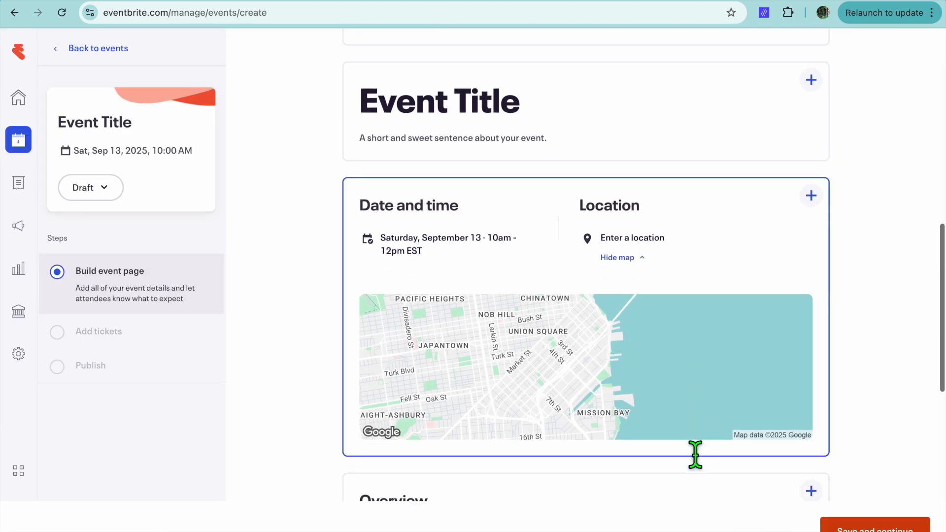
left_click(532, 118)
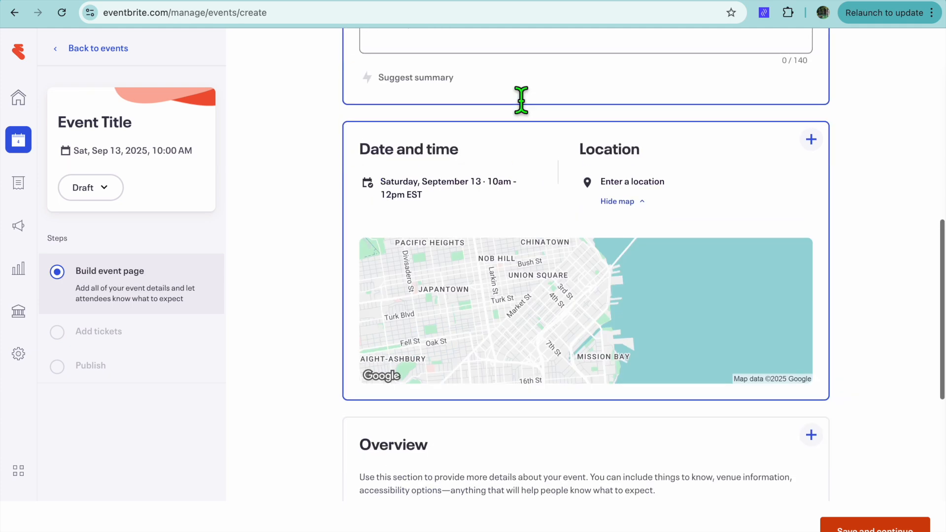
left_click(468, 259)
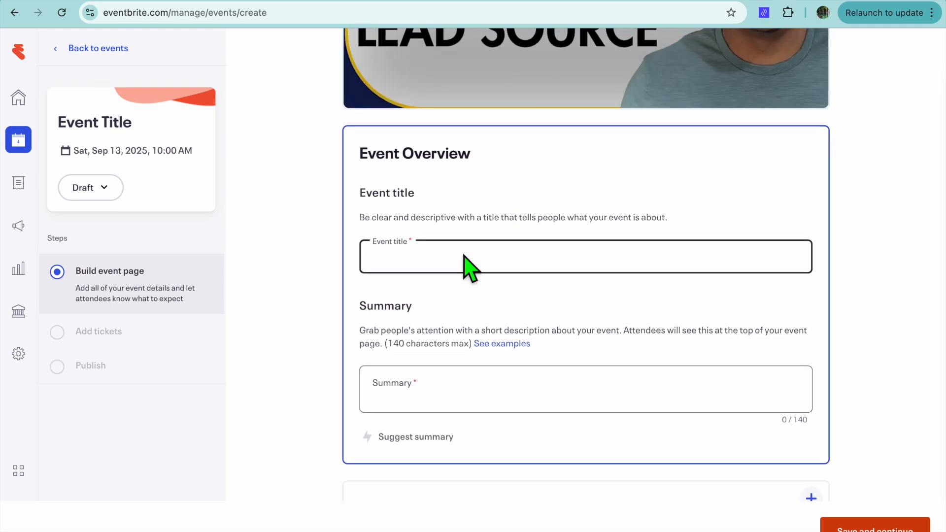
type("TEST EVENT")
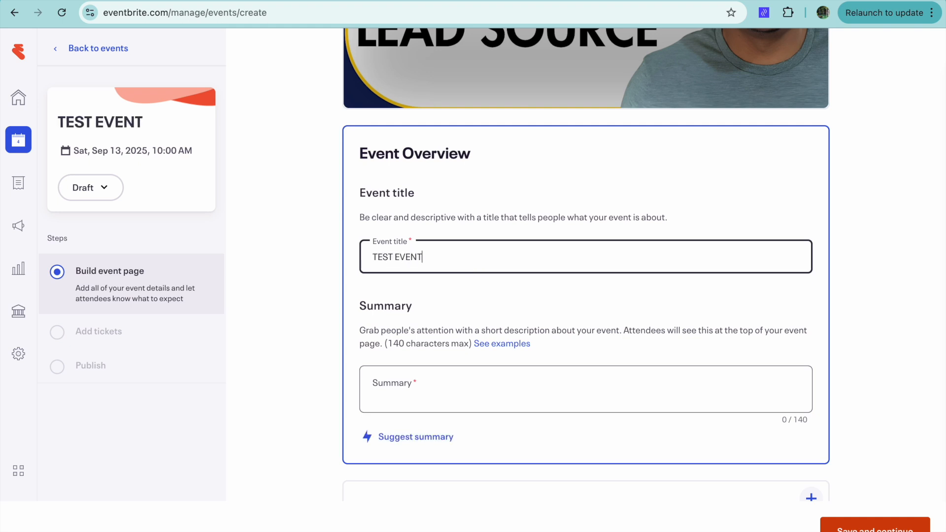
left_click(454, 398)
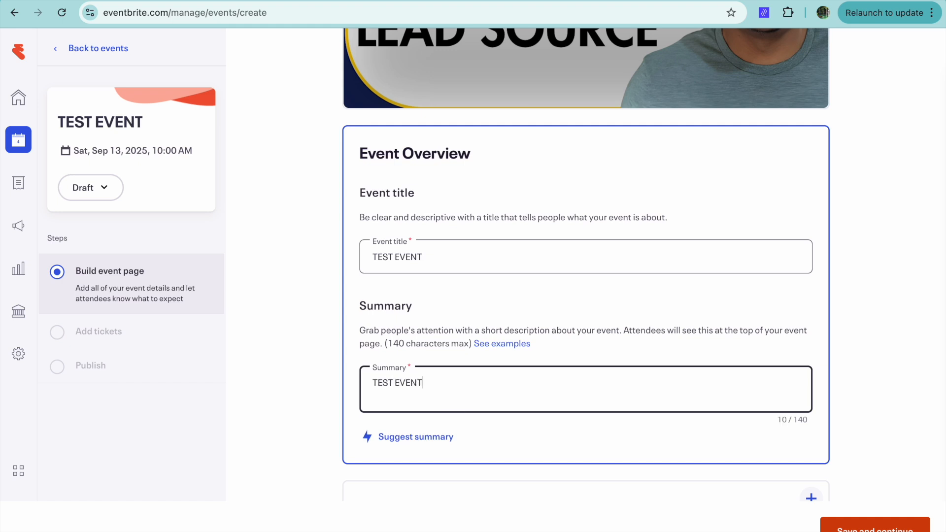
Set the single event's date to 09/12/2025 in the date and location section.
scroll(545, 444, "down", 6)
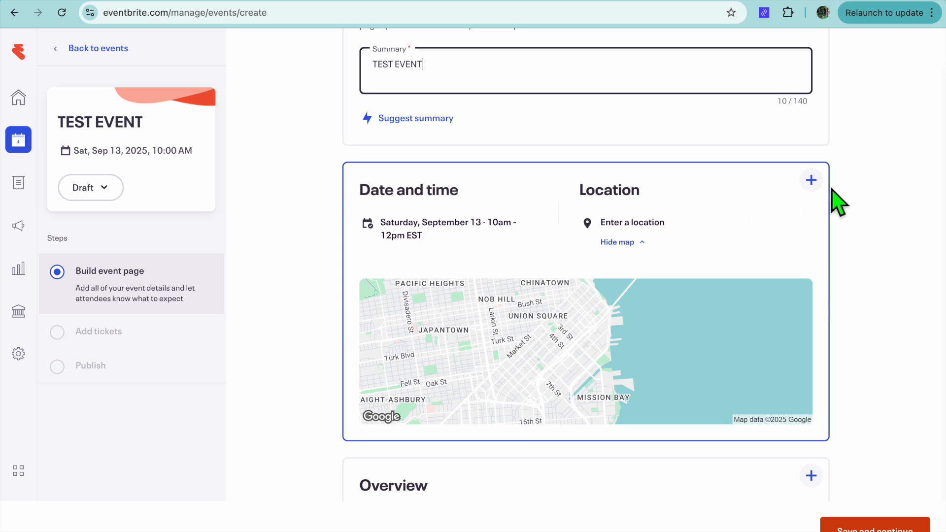
left_click(812, 181)
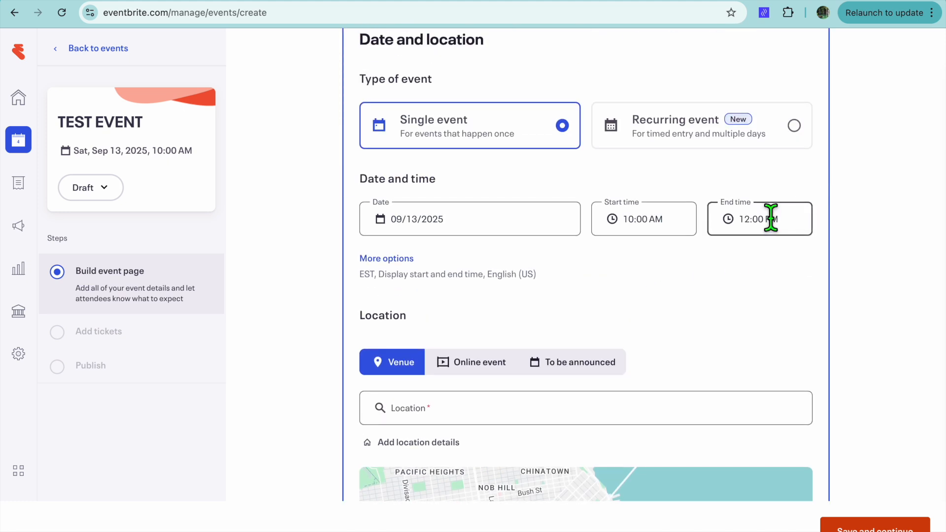
left_click(514, 230)
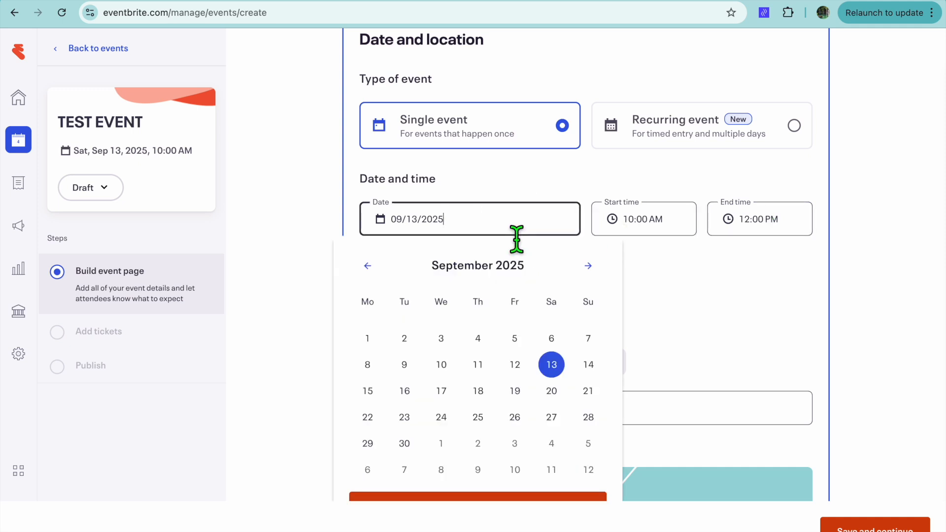
left_click(516, 365)
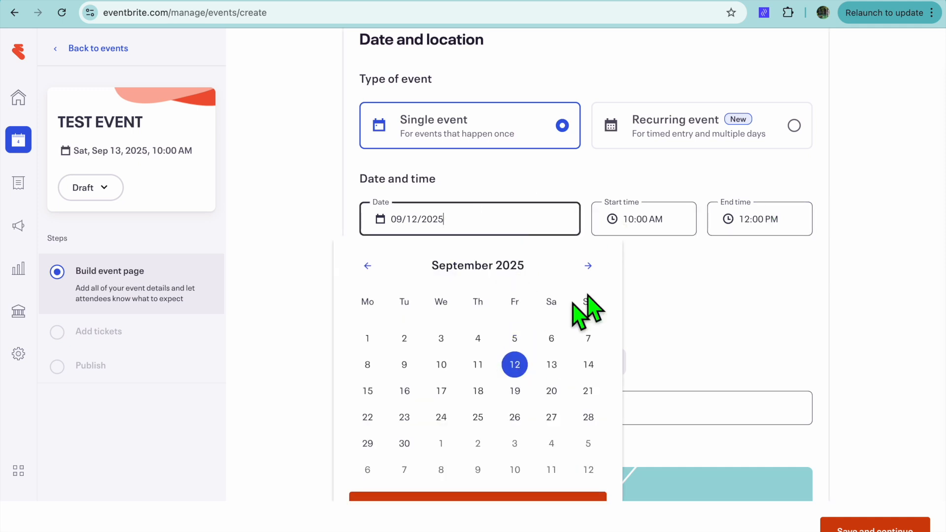
left_click(656, 278)
left_click(662, 230)
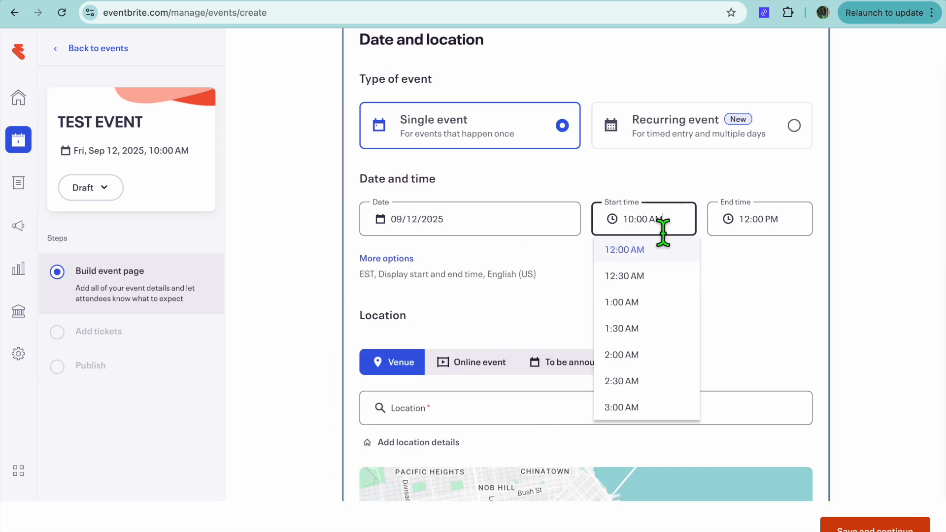
left_click(548, 285)
Set the event location to "To be announced" and save the event page to continue to tickets.
scroll(555, 300, "down", 3)
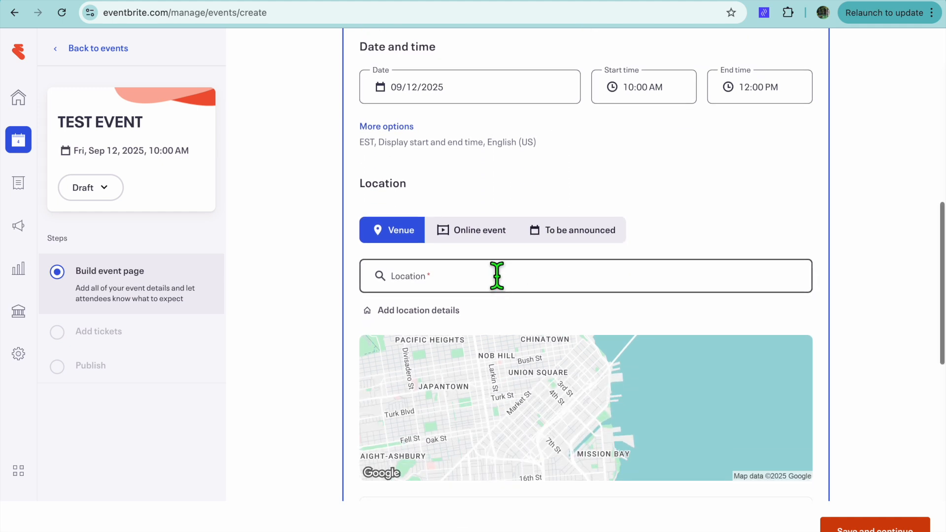
left_click(484, 237)
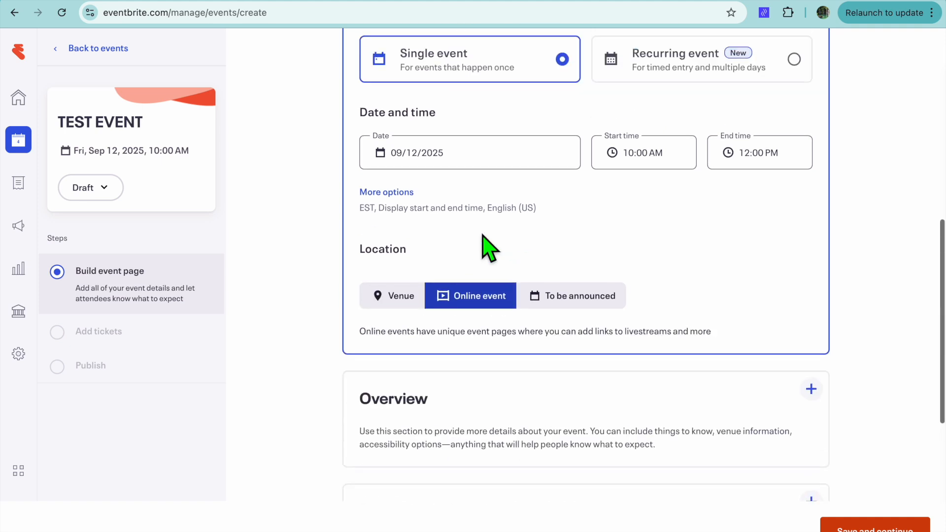
left_click(556, 362)
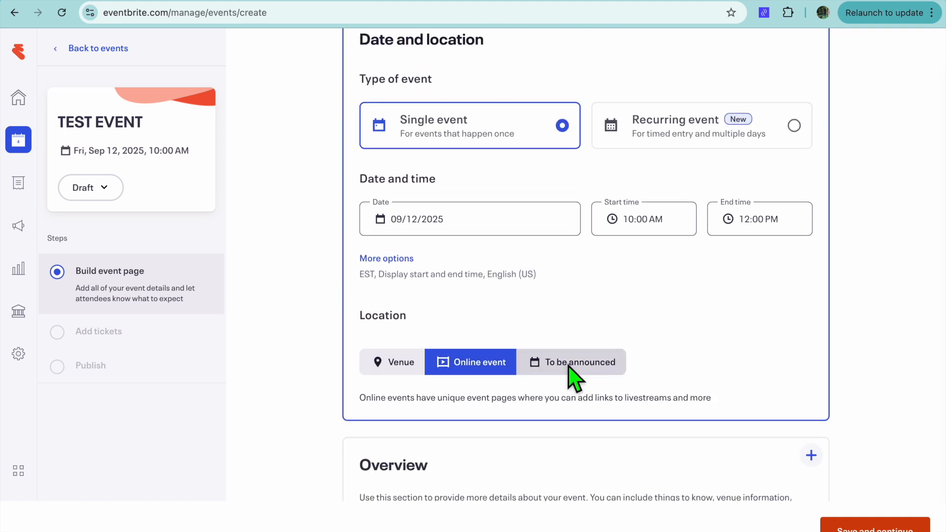
scroll(630, 394, "down", 1)
scroll(628, 389, "down", 10)
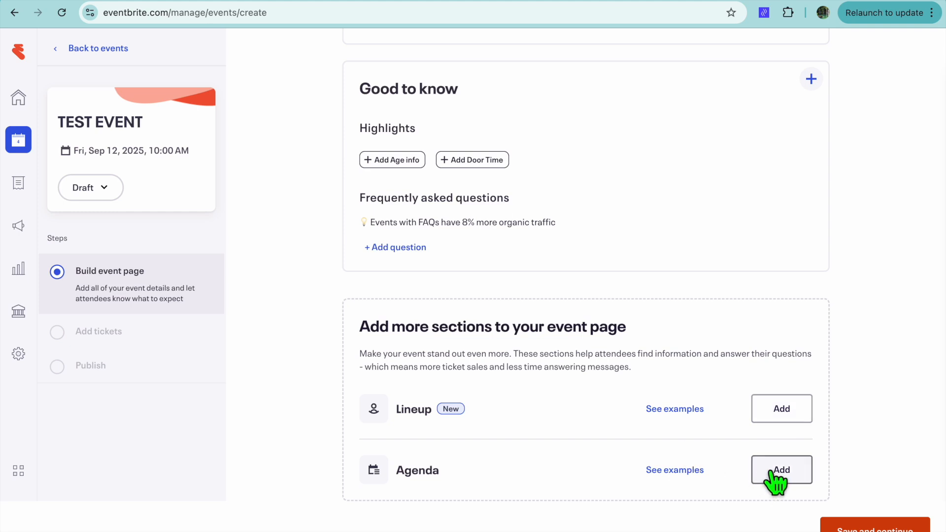
left_click(863, 528)
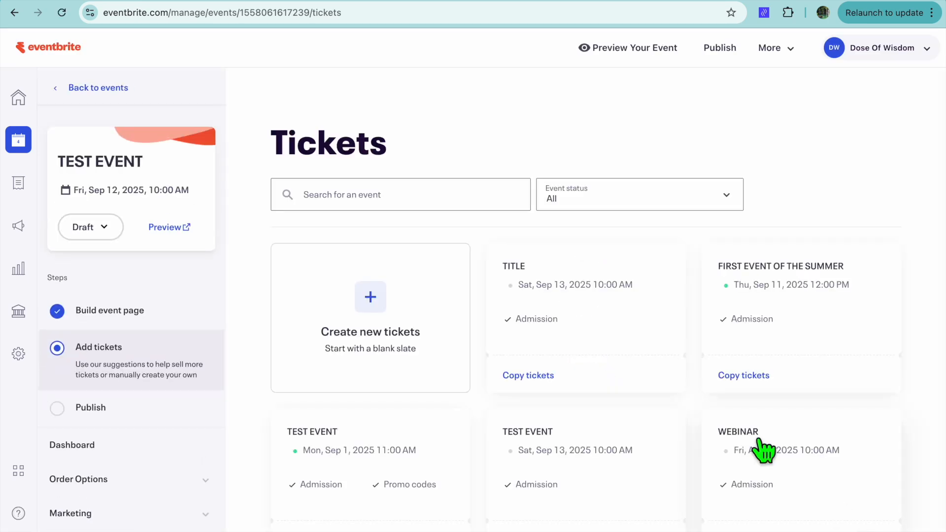
Create a free General Admission ticket with an available quantity of 100, save it and continue to the publish page.
left_click(358, 301)
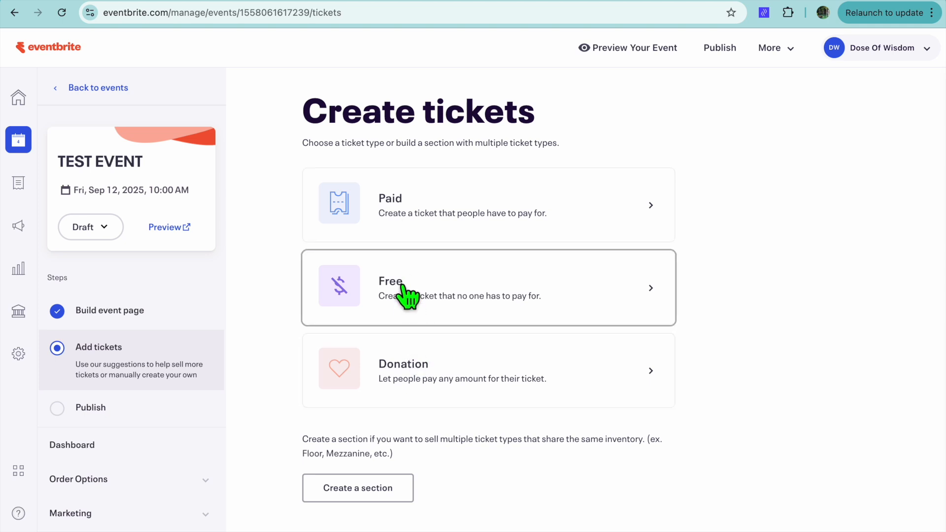
left_click(403, 300)
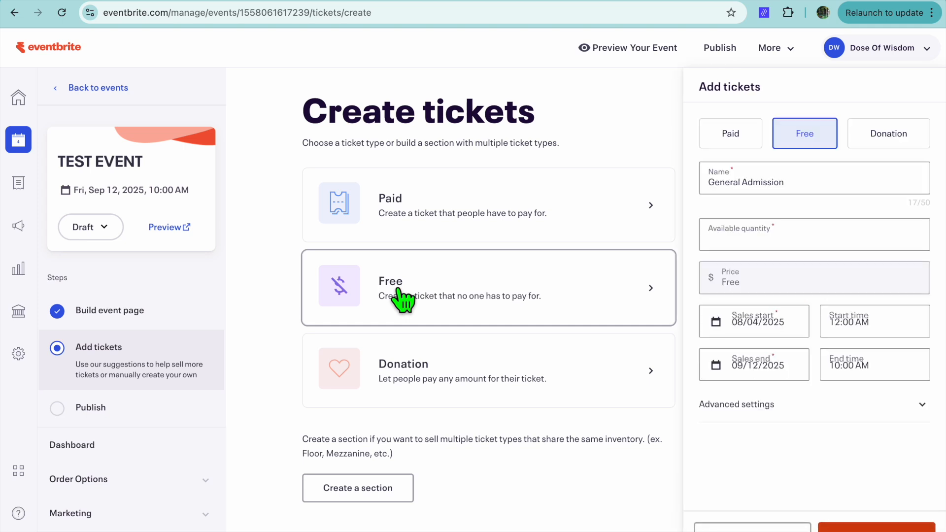
left_click(785, 243)
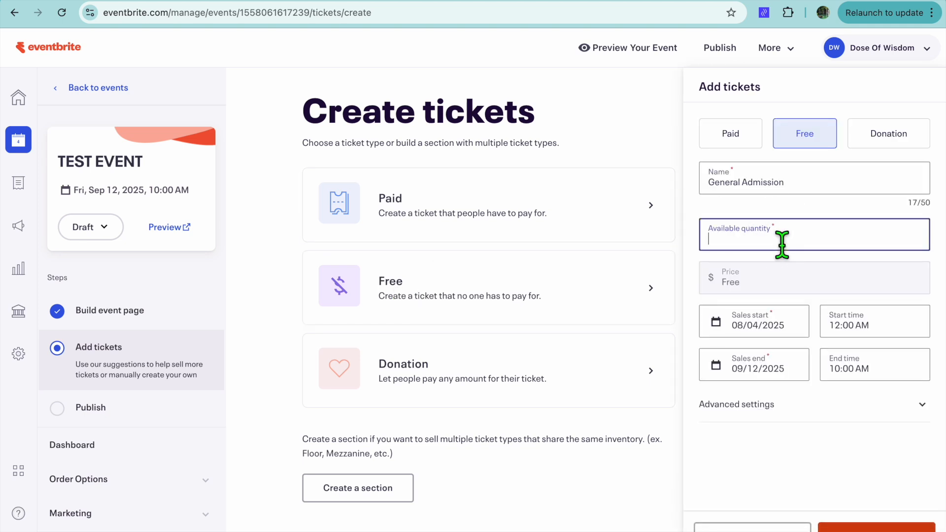
left_click(790, 295)
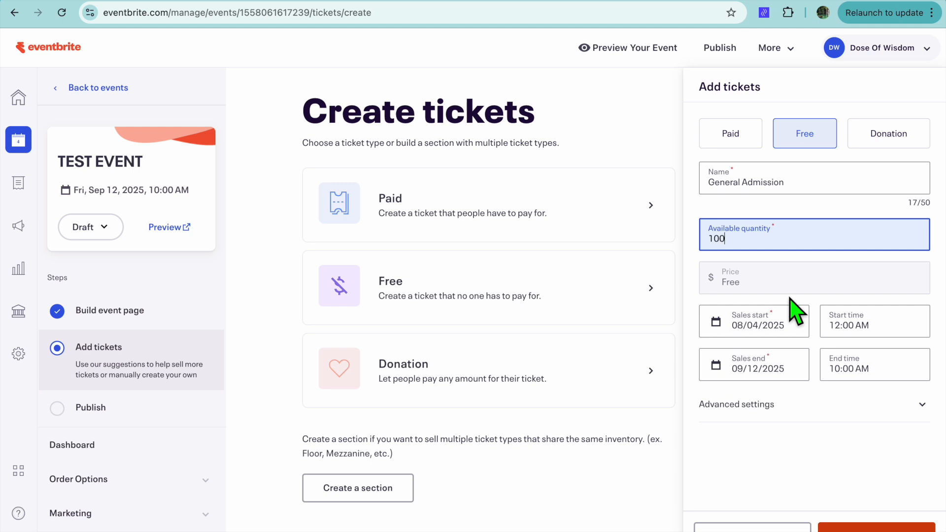
left_click(787, 334)
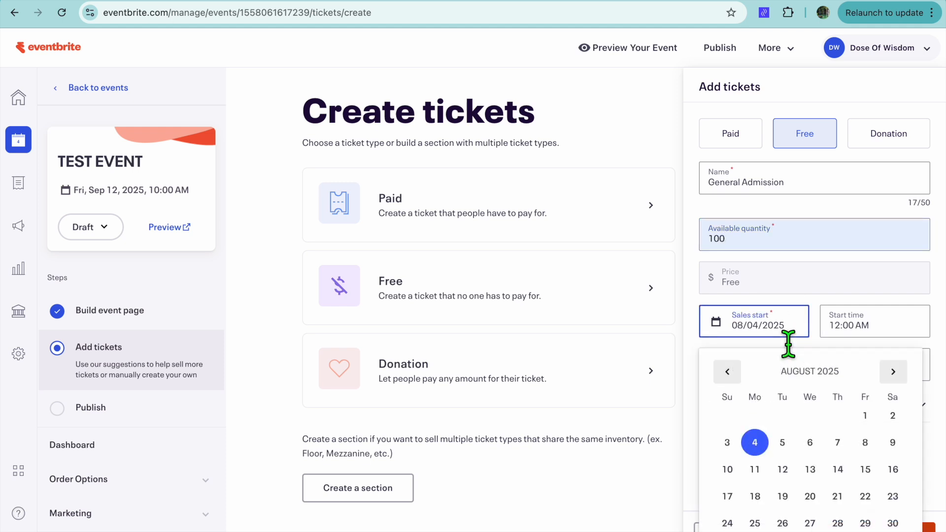
left_click(842, 335)
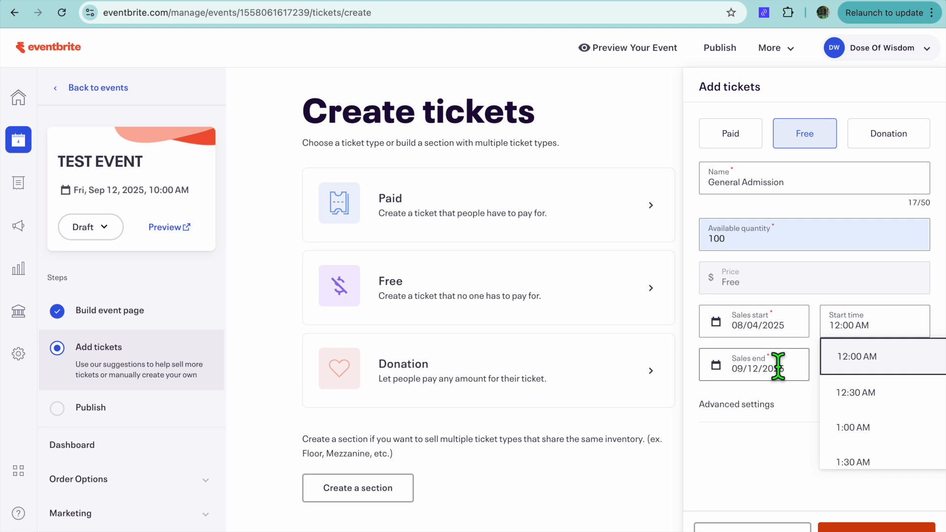
left_click(787, 473)
left_click(862, 530)
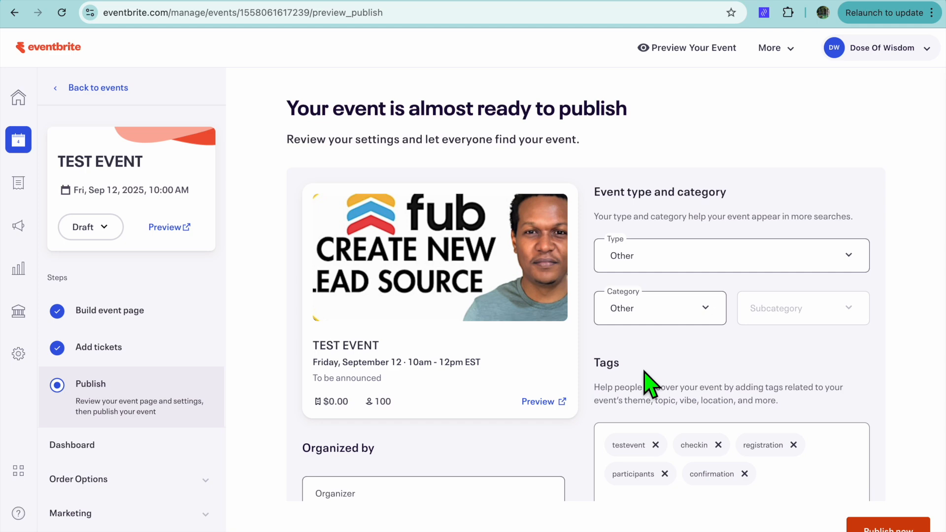
Choose to schedule the event's publication for later, set it to 08/13/2025 at 8:30 PM, and submit the schedule.
scroll(650, 384, "down", 8)
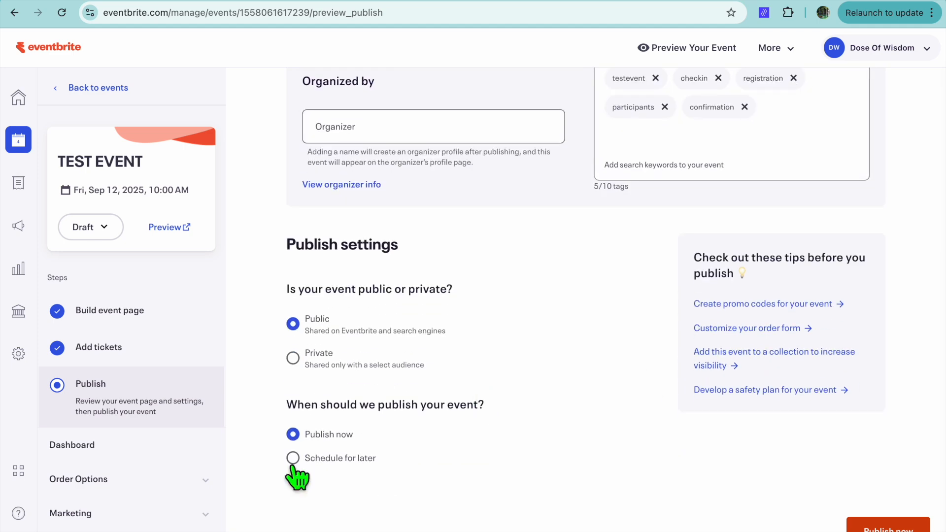
left_click(292, 457)
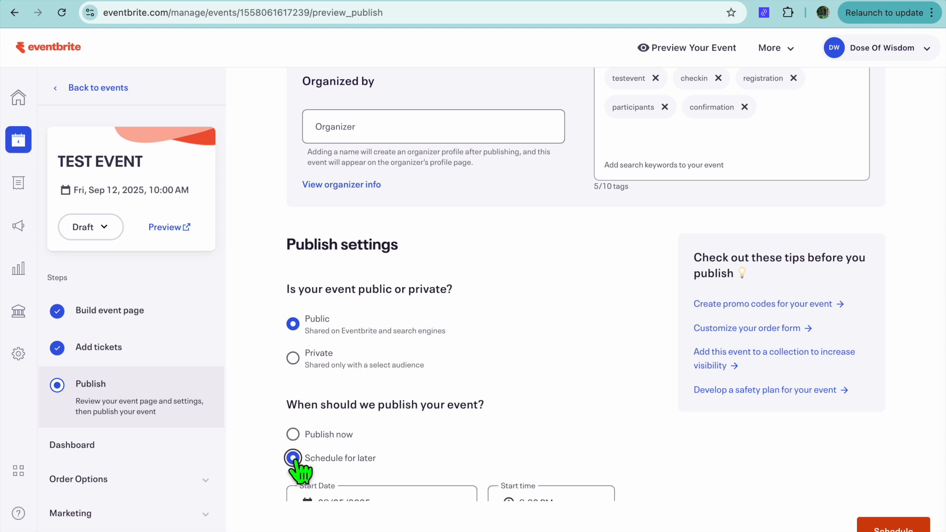
scroll(411, 465, "down", 1)
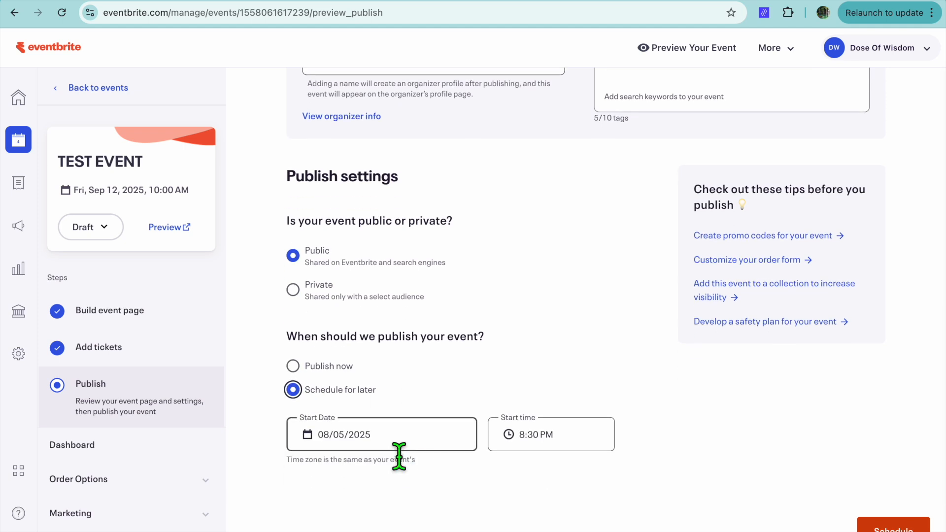
left_click(387, 449)
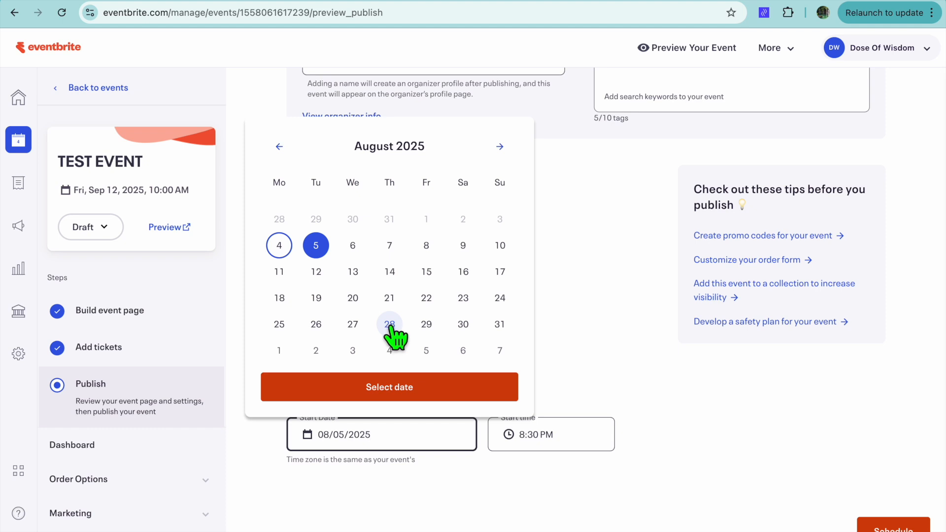
left_click(364, 275)
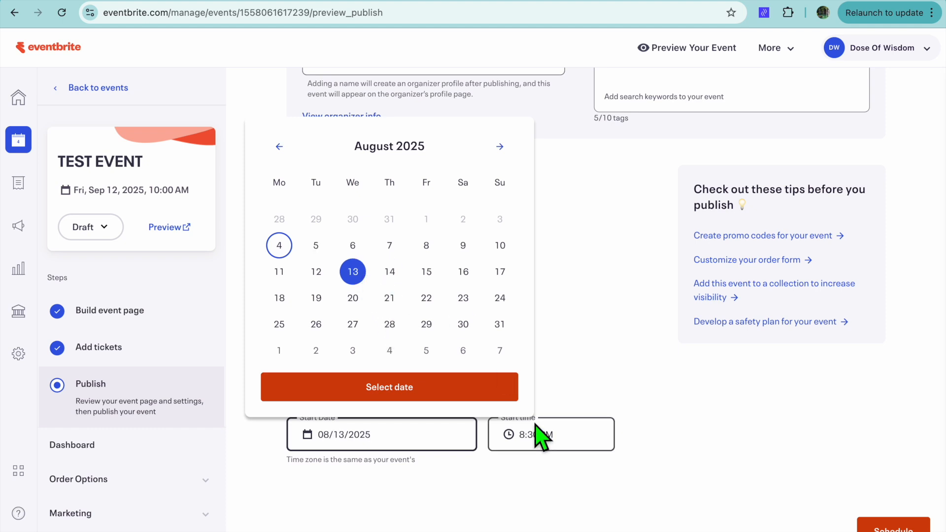
left_click(544, 440)
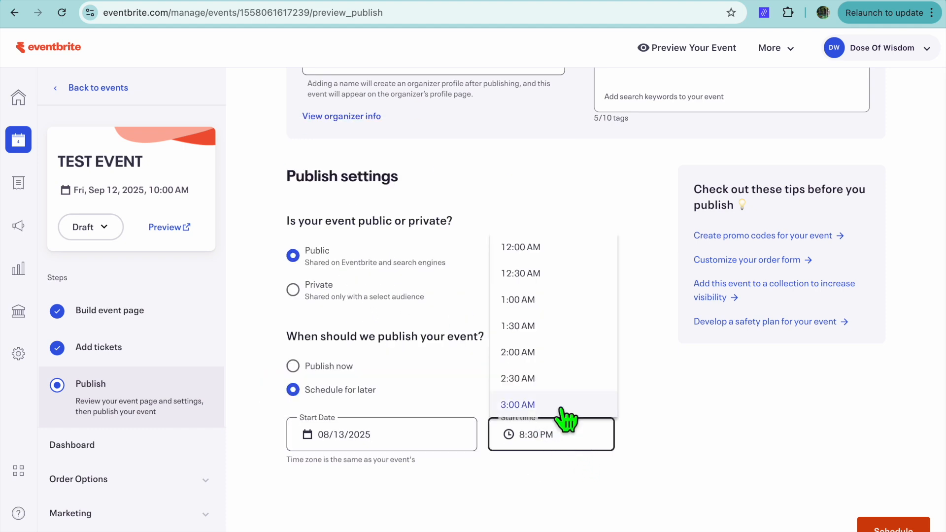
left_click(625, 497)
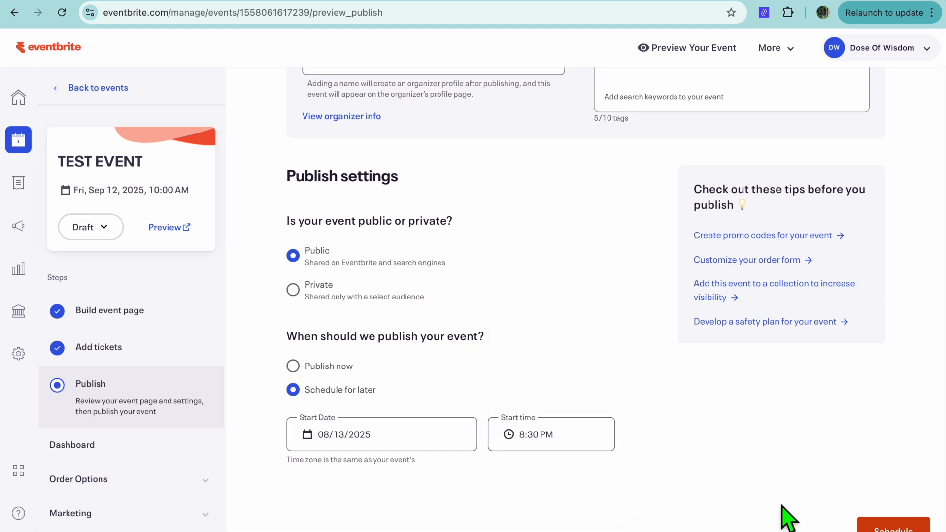
left_click(893, 527)
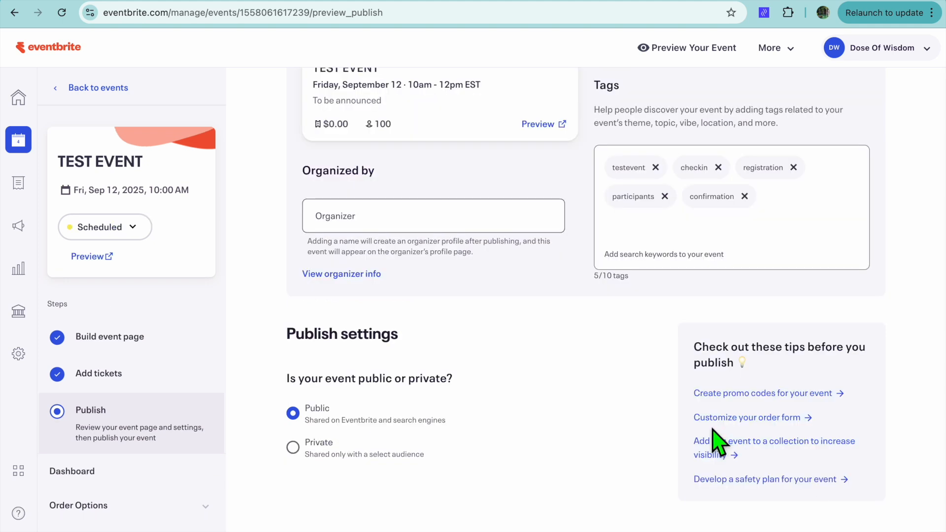
Open the event's preview from the publish page and review its title, date, location and ticket details.
scroll(717, 440, "up", 5)
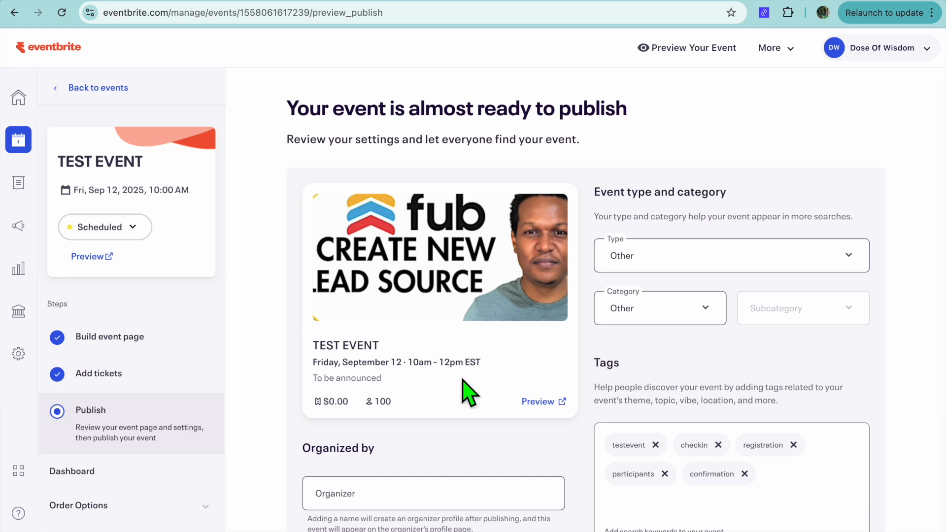
scroll(466, 392, "down", 5)
scroll(463, 380, "up", 5)
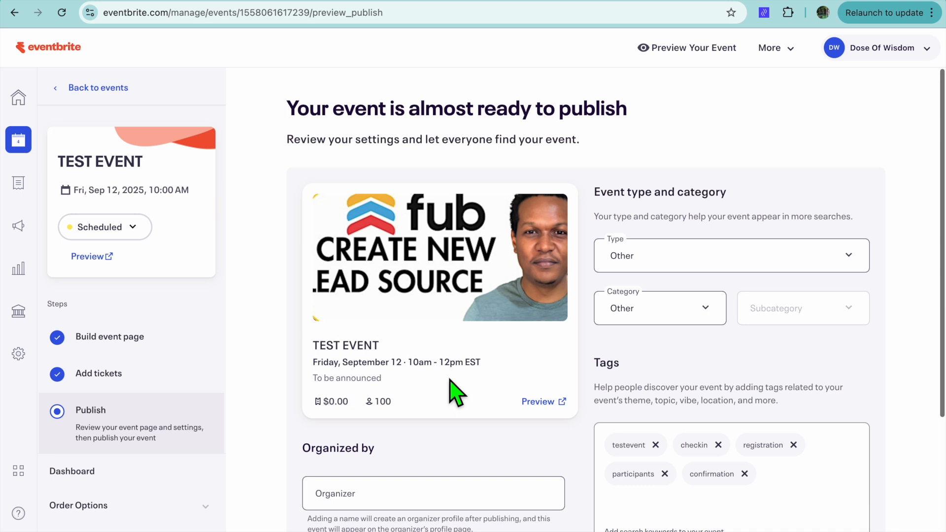
scroll(417, 384, "down", 5)
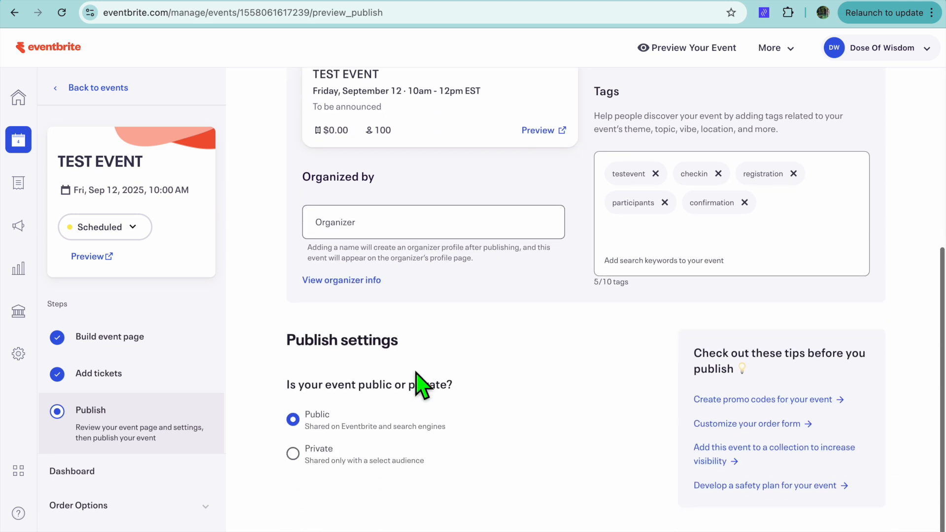
left_click(547, 124)
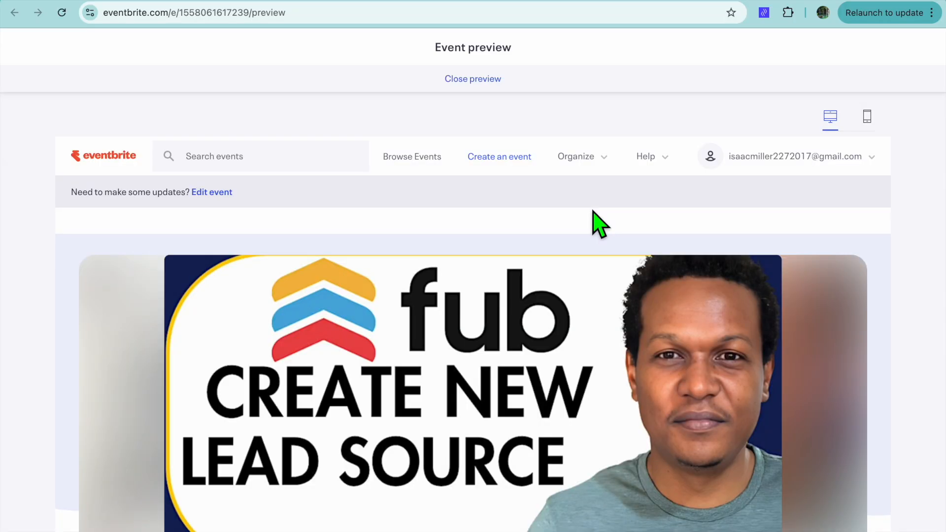
scroll(593, 211, "down", 8)
scroll(592, 211, "up", 3)
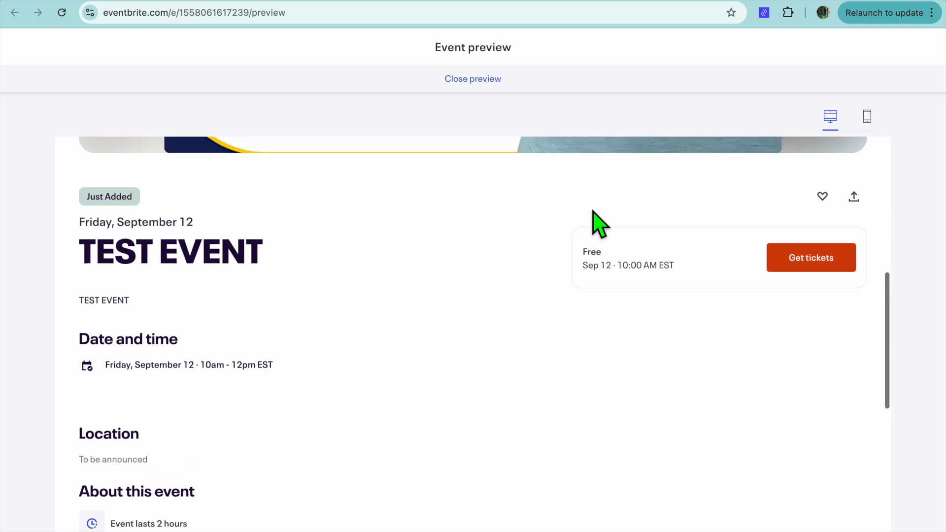
Check the General Admission ticket checkout in the event preview and return to the publish page.
left_click(805, 373)
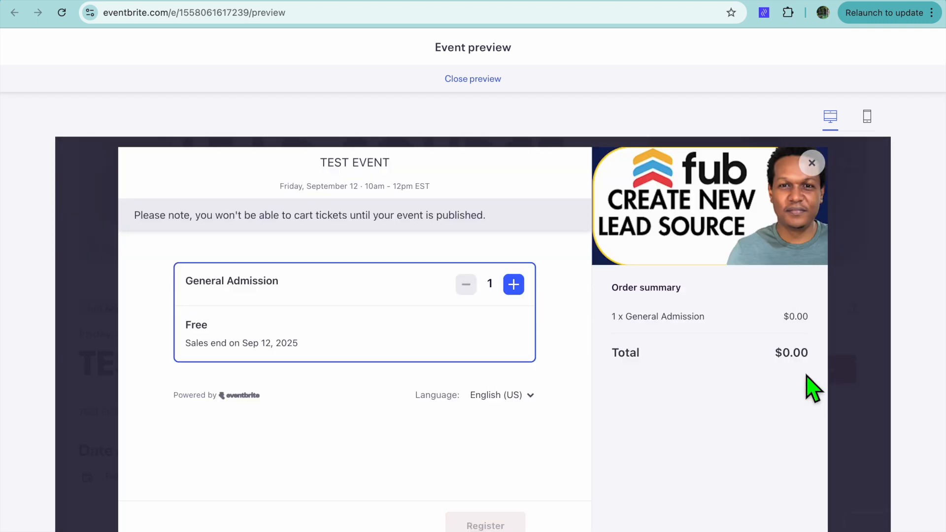
left_click(857, 1)
scroll(717, 164, "up", 2)
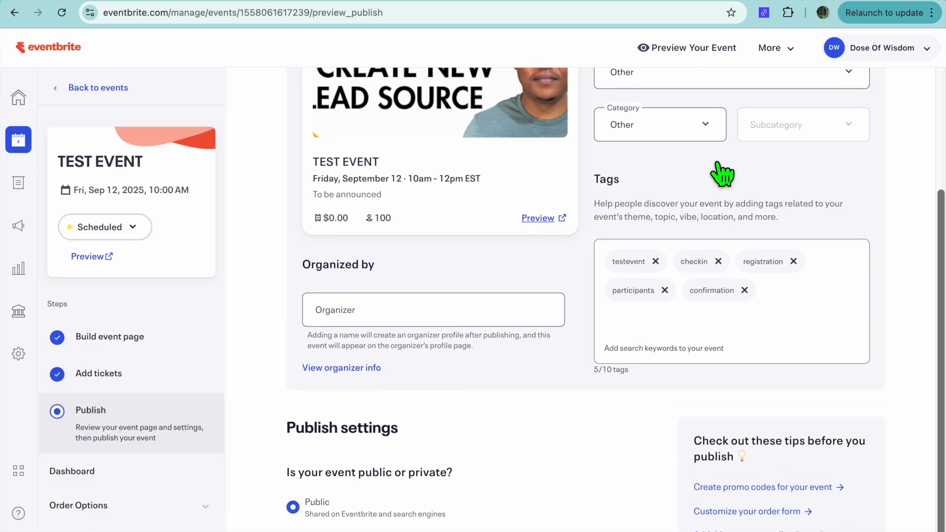
scroll(722, 173, "up", 4)
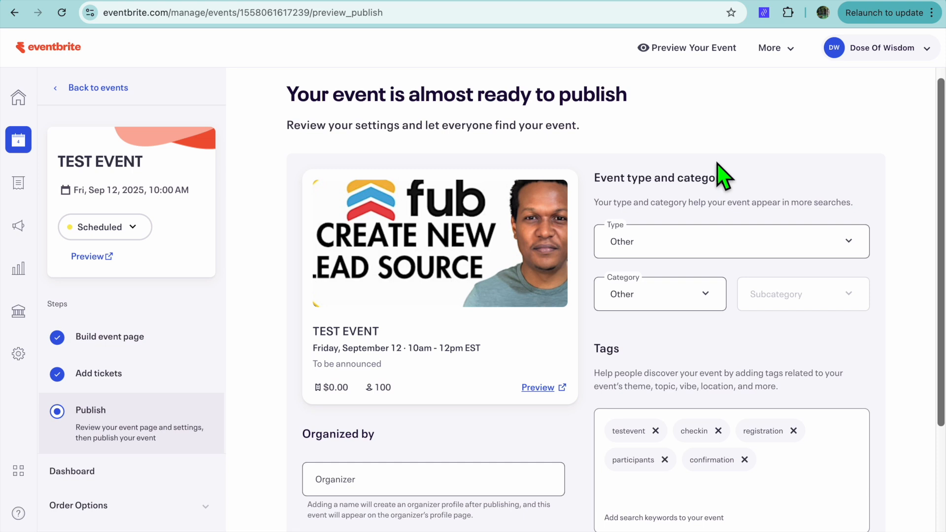